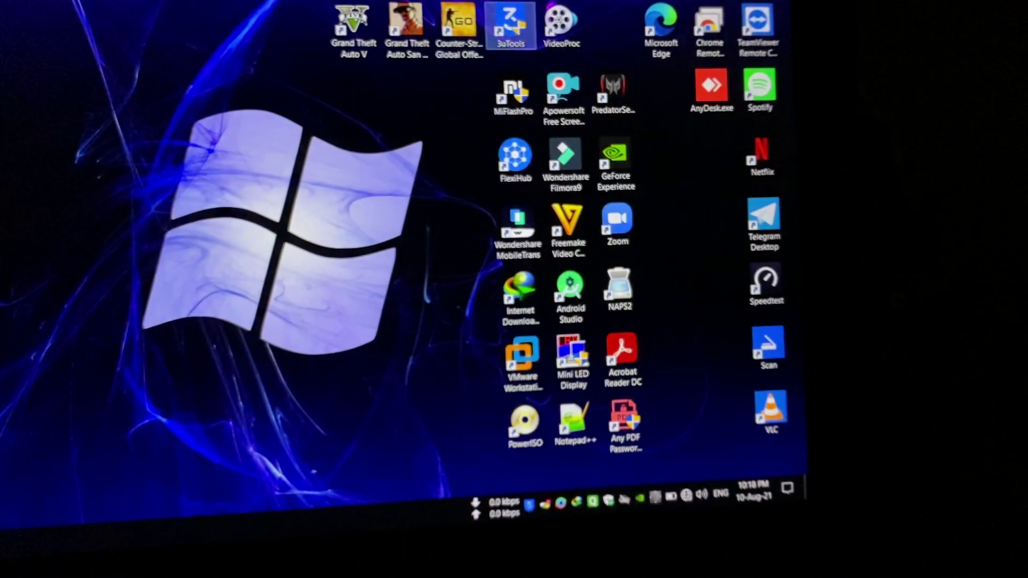
Step: Shut down Windows from the desktop's Alt+F4 Shut Down dialog
key(alt+F4)
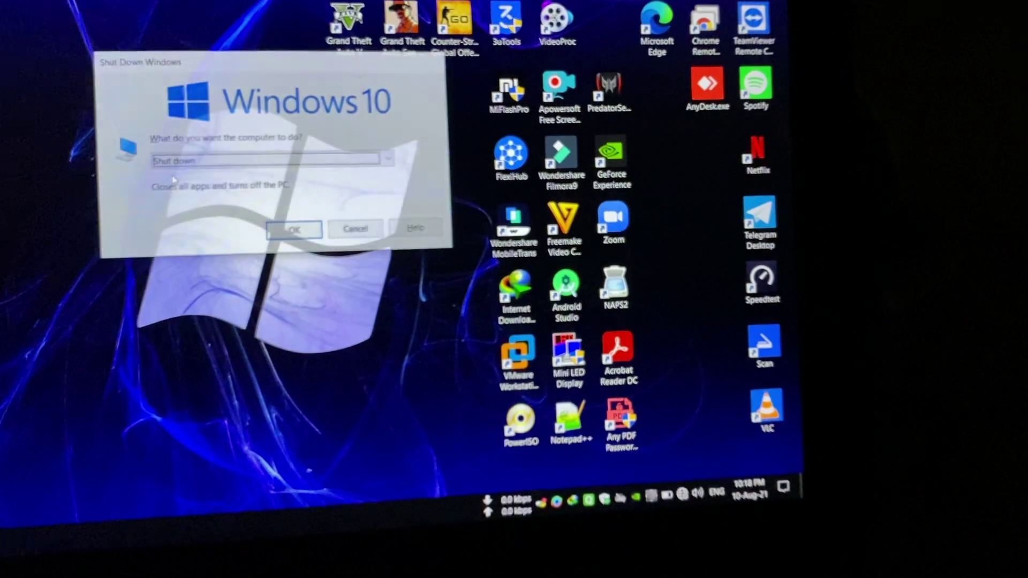
key(Return)
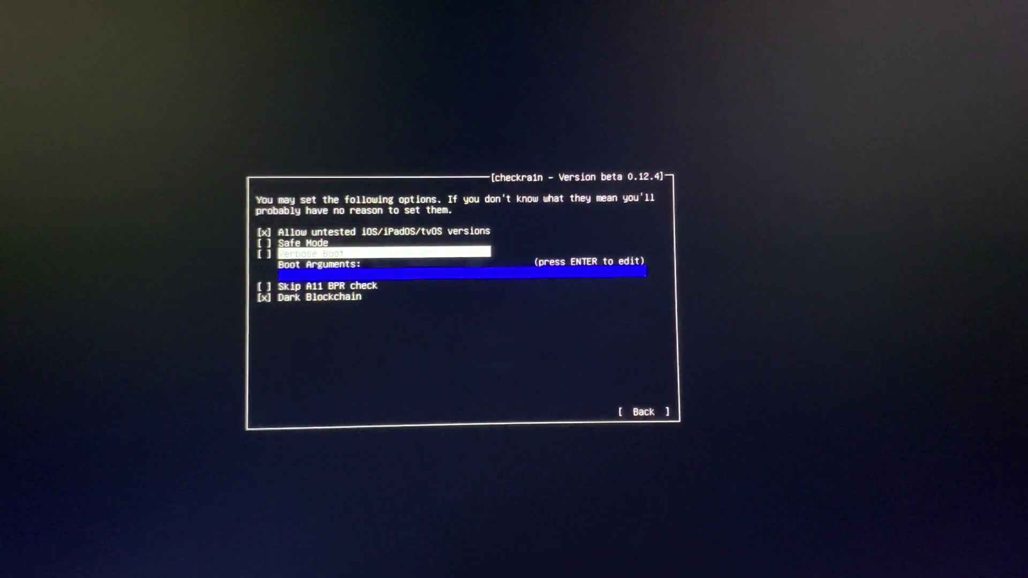
Step: Leave checkra1n's options for the main screen and move to the Start button
key(Return)
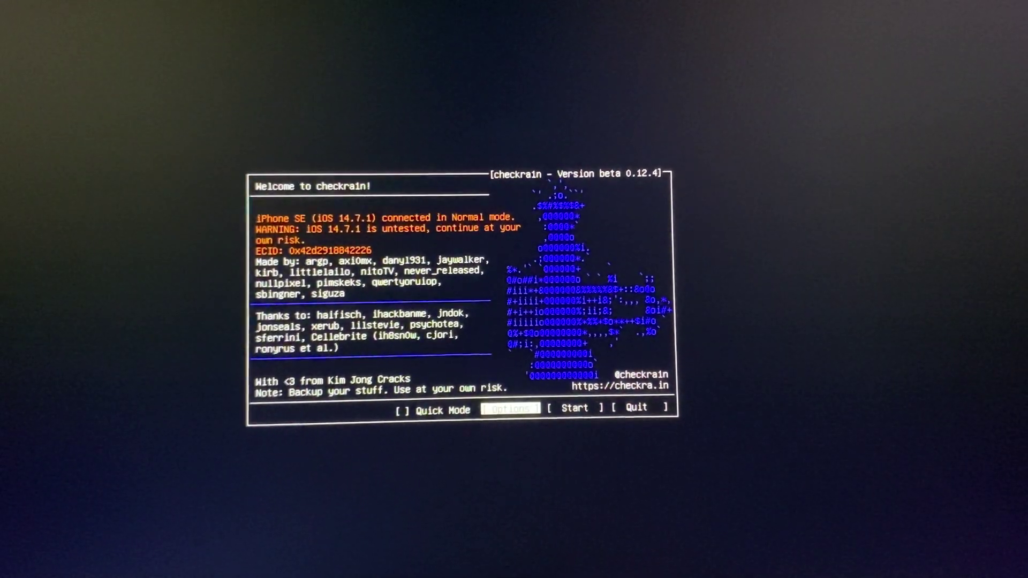
key(Right)
Step: Start the checkra1n jailbreak on the connected iPhone SE
key(Return)
key(Return)
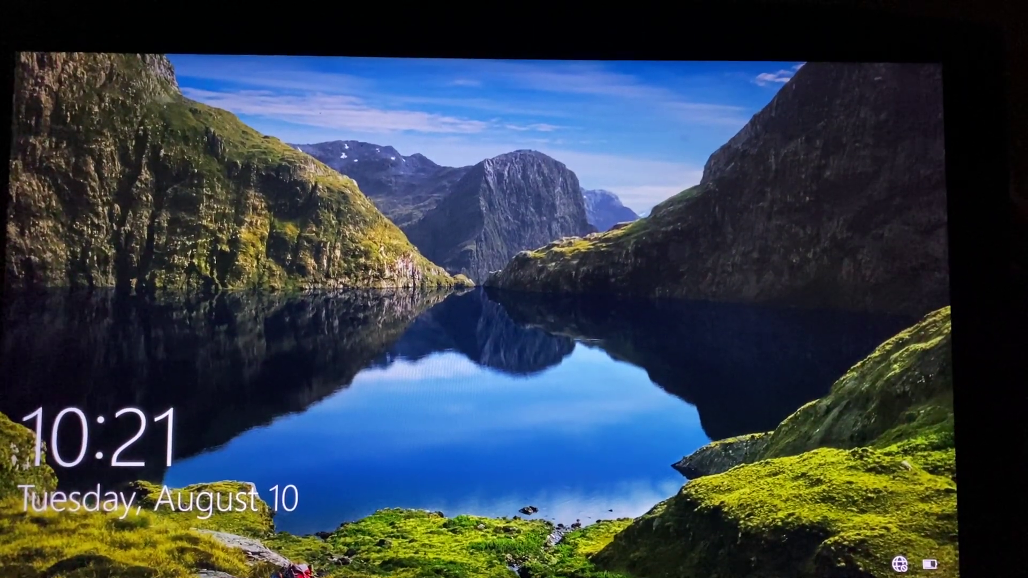
Step: Dismiss the Windows 10 lock screen to reach the PIN sign-in
key(space)
text(1)
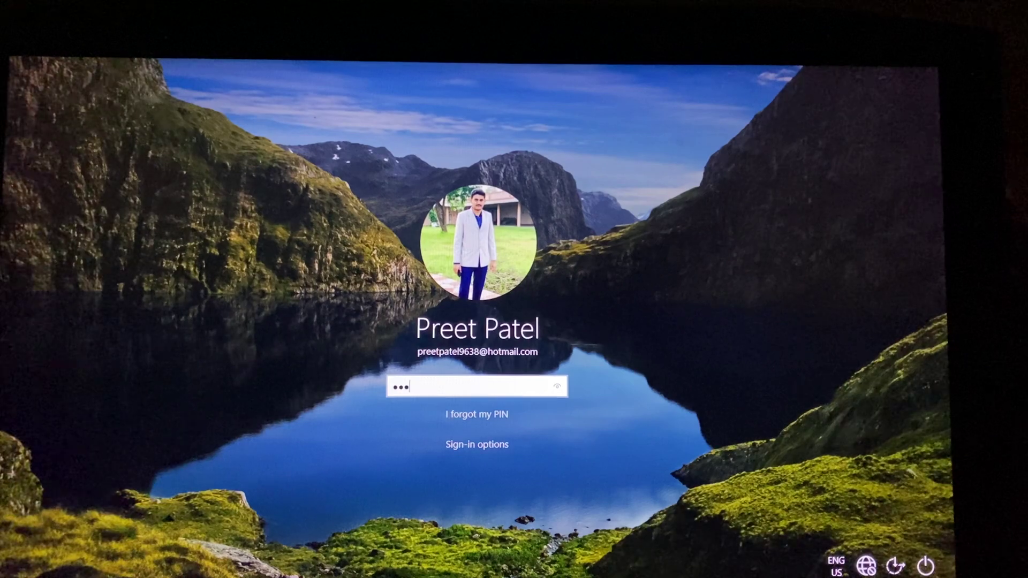